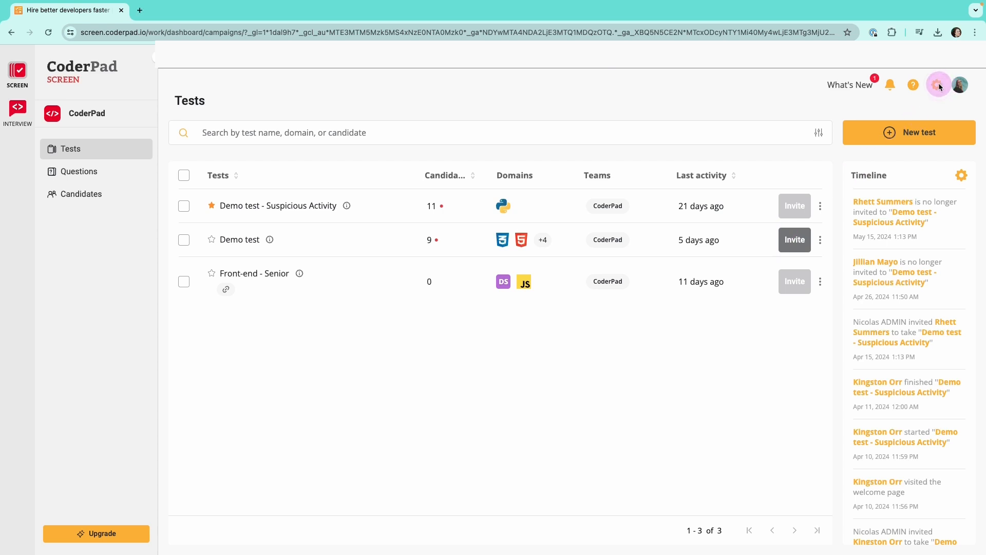
# Open the company profile settings to view the company logo and name
pyautogui.click(938, 87)
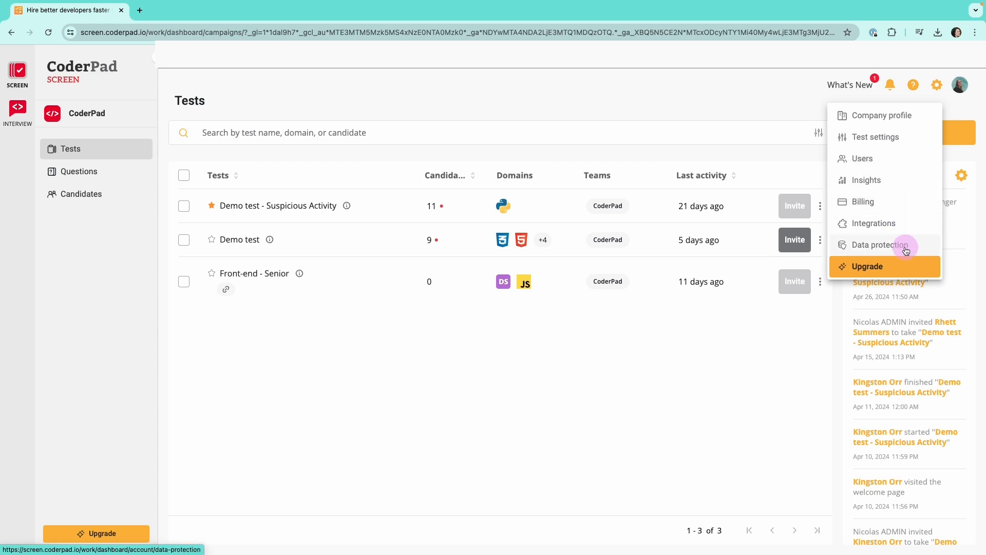
pyautogui.click(905, 117)
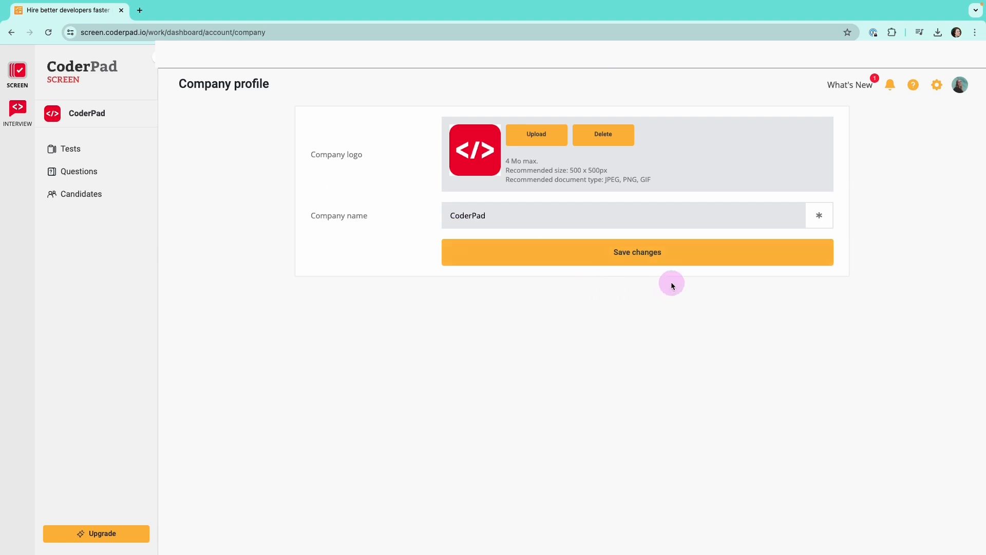
# Open the default test settings and examine the general options for language, candidate reports, invitation expiry, timer and test integrity
pyautogui.click(937, 88)
pyautogui.click(907, 137)
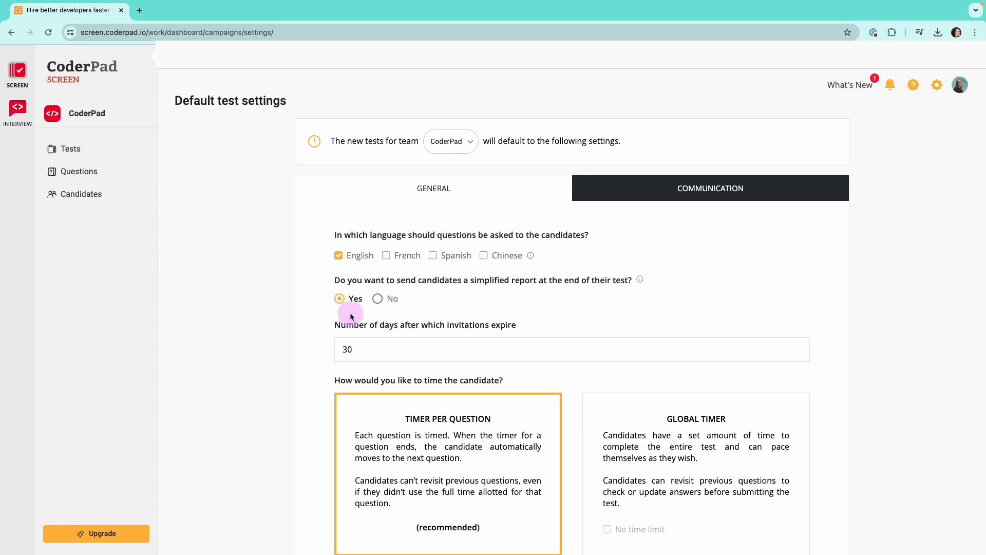
pyautogui.scroll(-1, 366, 311)
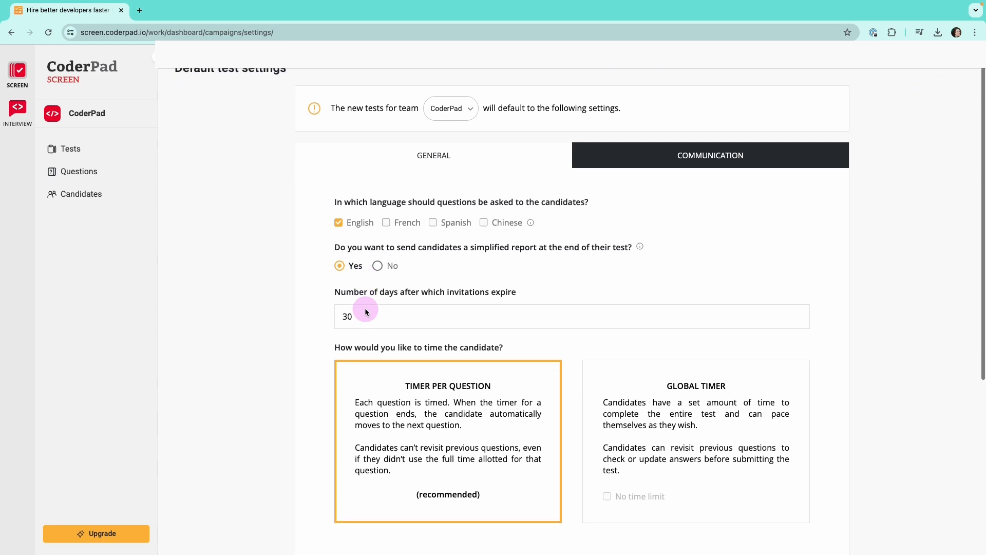
pyautogui.scroll(-1, 365, 312)
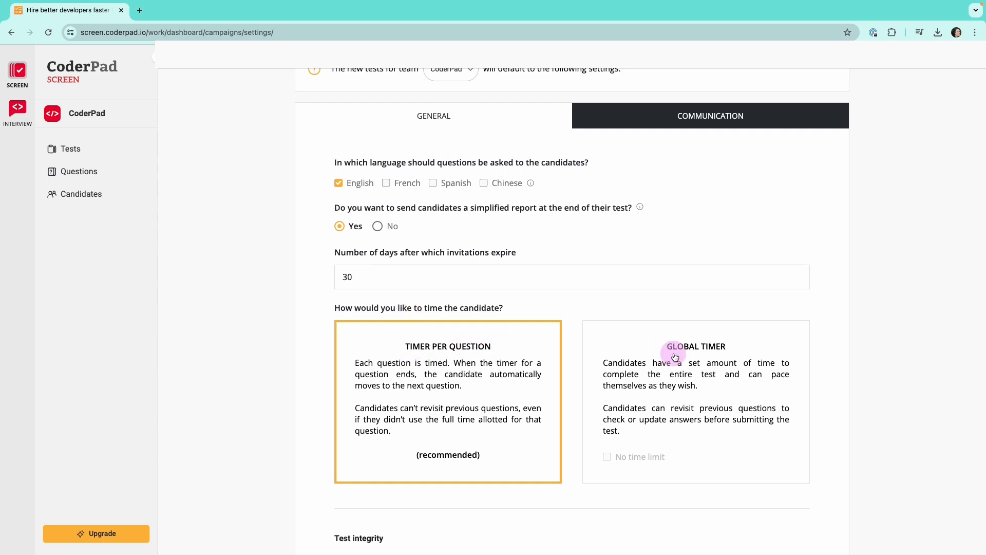
pyautogui.scroll(-1, 711, 396)
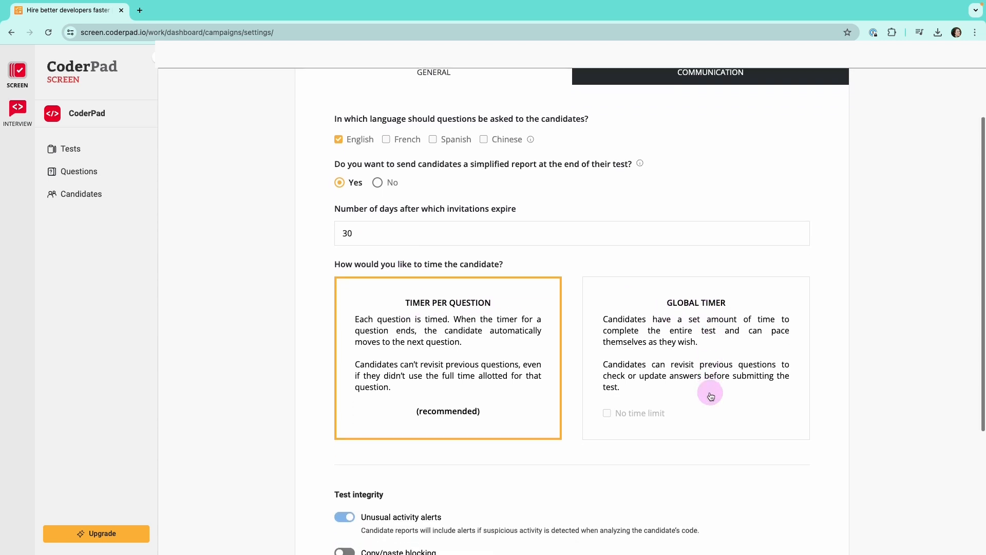
pyautogui.scroll(-3, 711, 396)
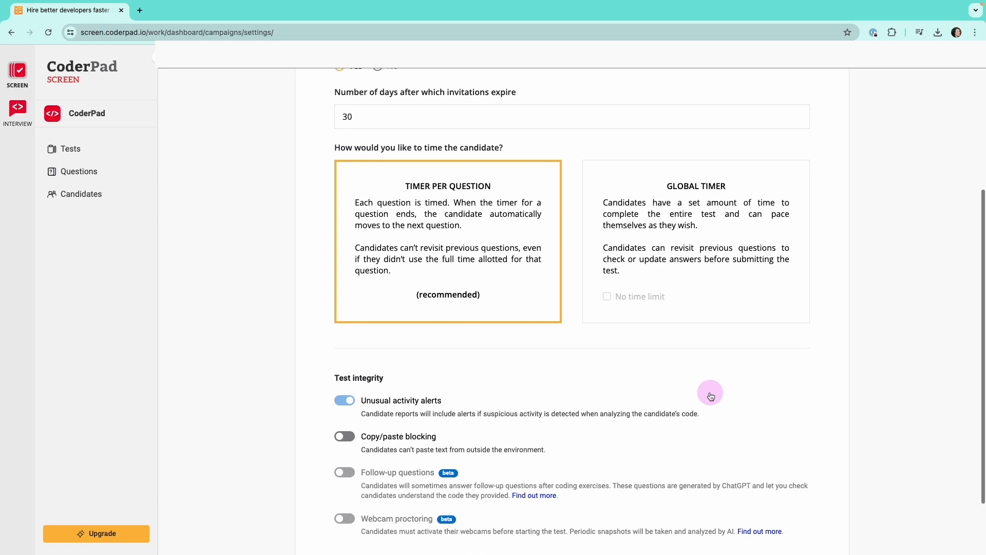
pyautogui.scroll(-2, 710, 393)
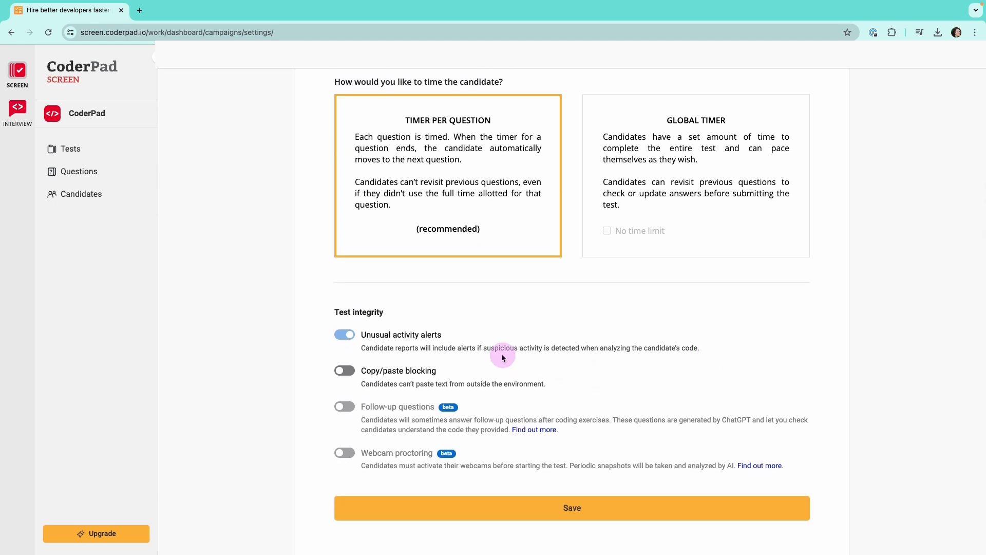
# Switch copy/paste blocking on and back off in the test integrity defaults
pyautogui.click(352, 373)
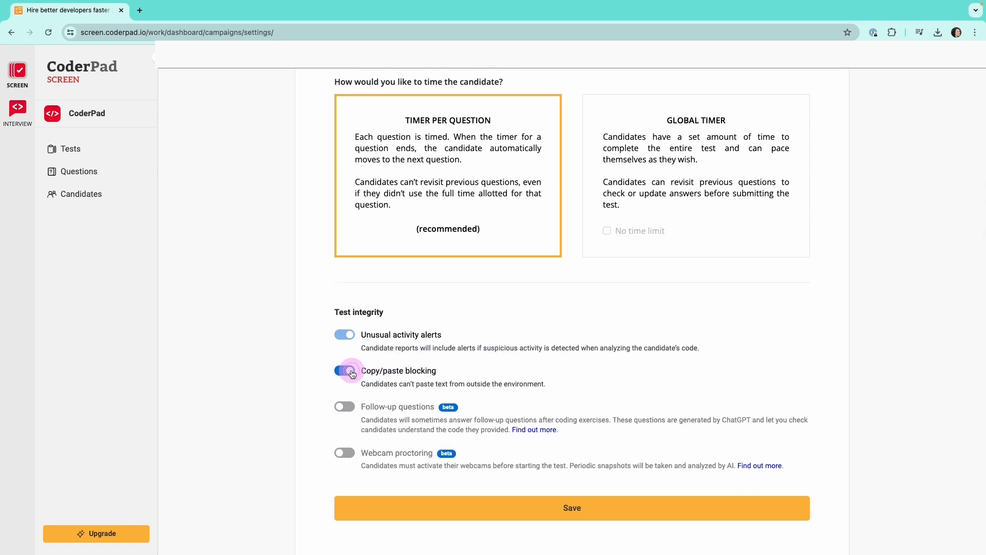
pyautogui.click(351, 372)
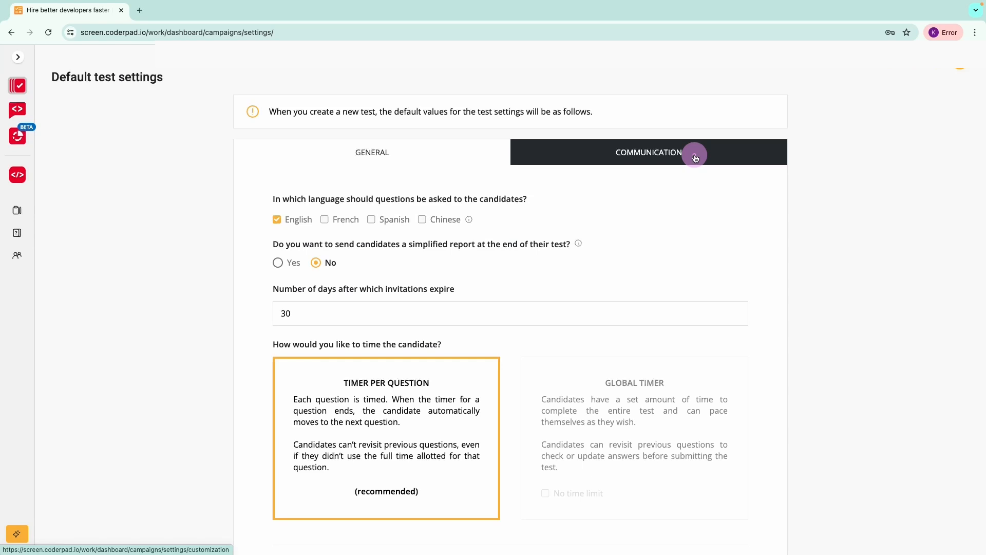
# Open the default communication settings and examine the logo, email subject and email body of the candidate invitation
pyautogui.click(695, 153)
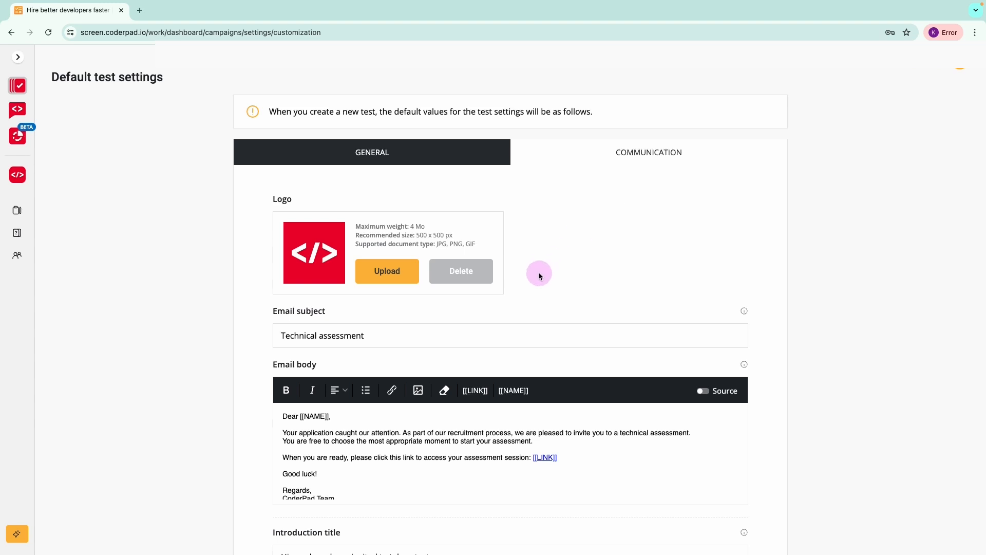
pyautogui.scroll(-1, 539, 276)
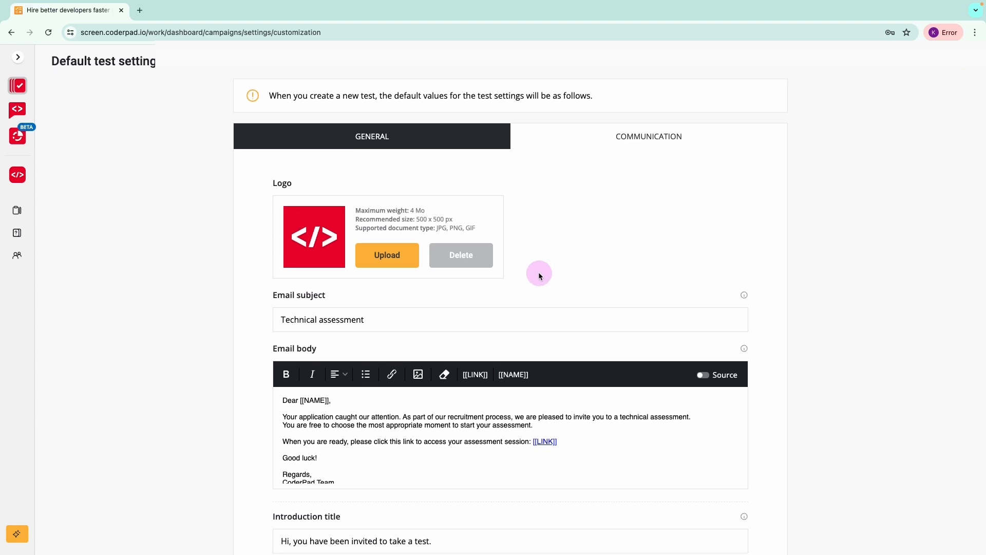
pyautogui.scroll(-3, 539, 276)
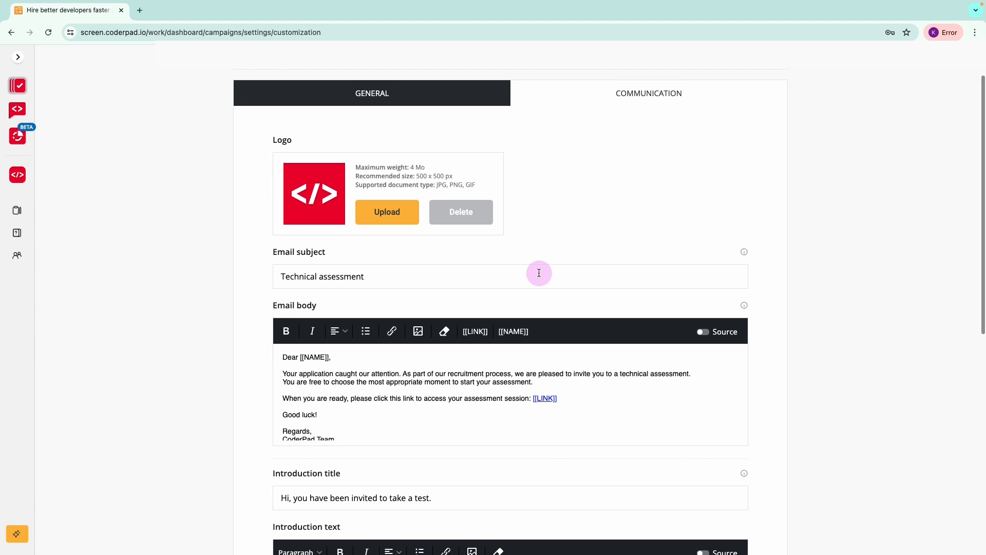
pyautogui.scroll(-1, 539, 273)
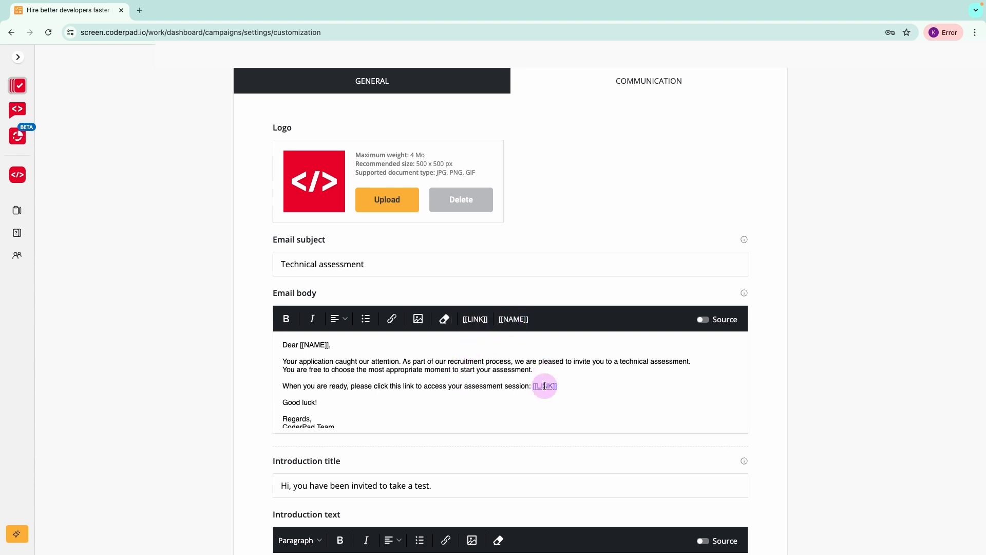
pyautogui.click(355, 366)
pyautogui.scroll(-1, 433, 400)
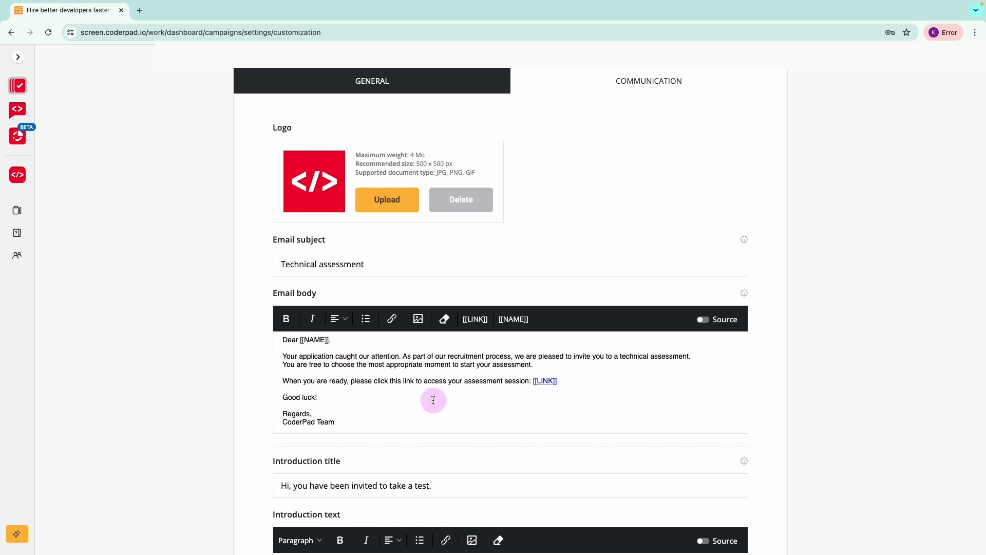
pyautogui.scroll(-1, 433, 401)
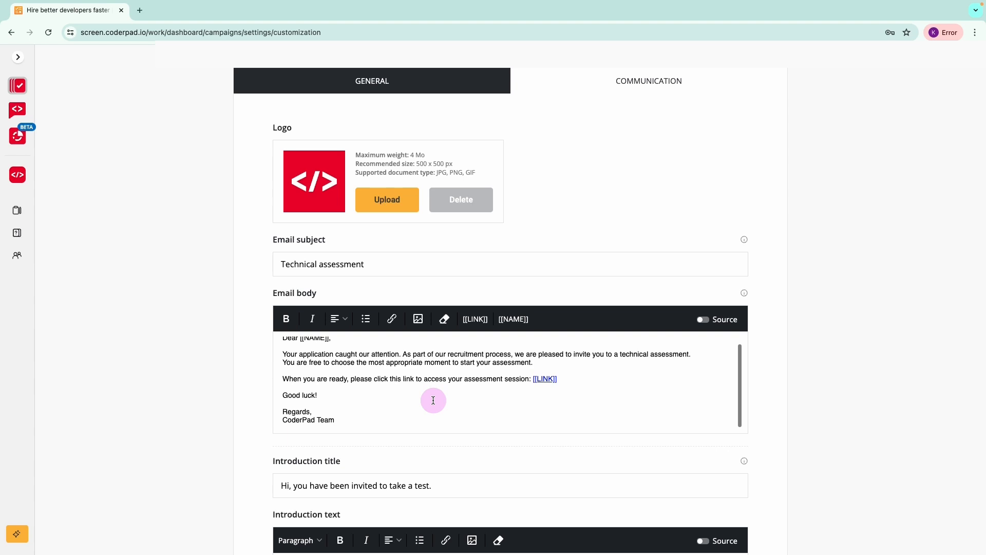
pyautogui.scroll(-4, 550, 448)
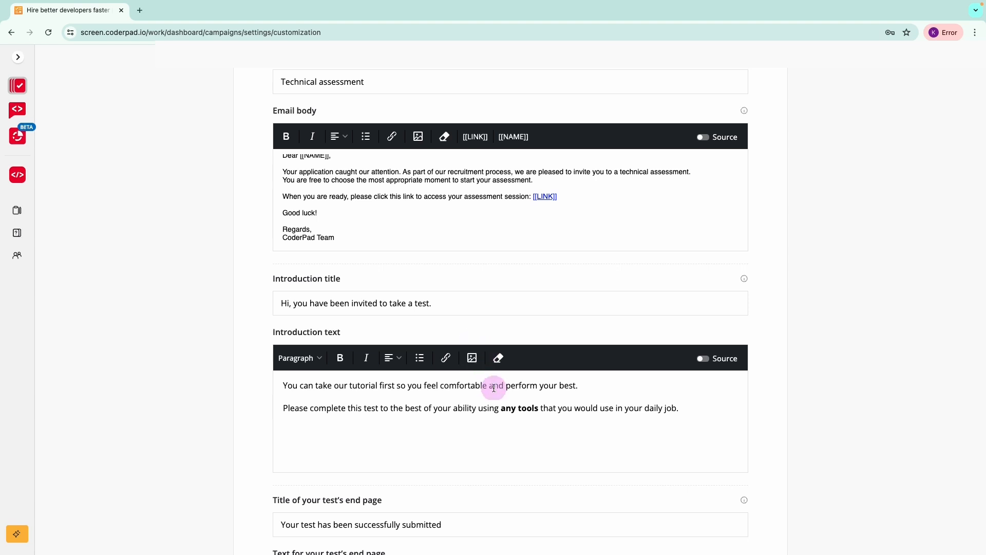
# Review the introduction text and the test's end page text, and save the communication settings
pyautogui.scroll(-4, 502, 426)
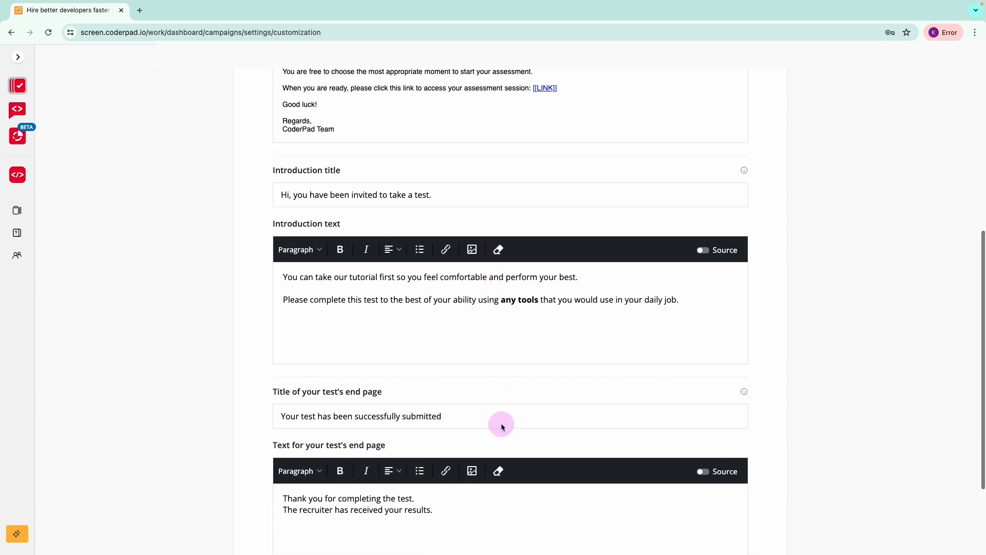
pyautogui.scroll(-1, 502, 427)
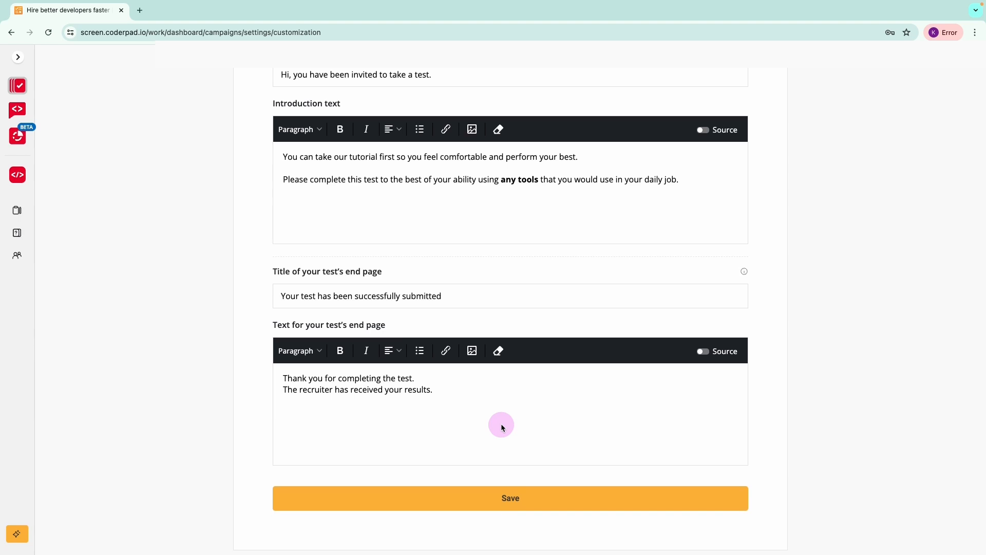
pyautogui.click(510, 498)
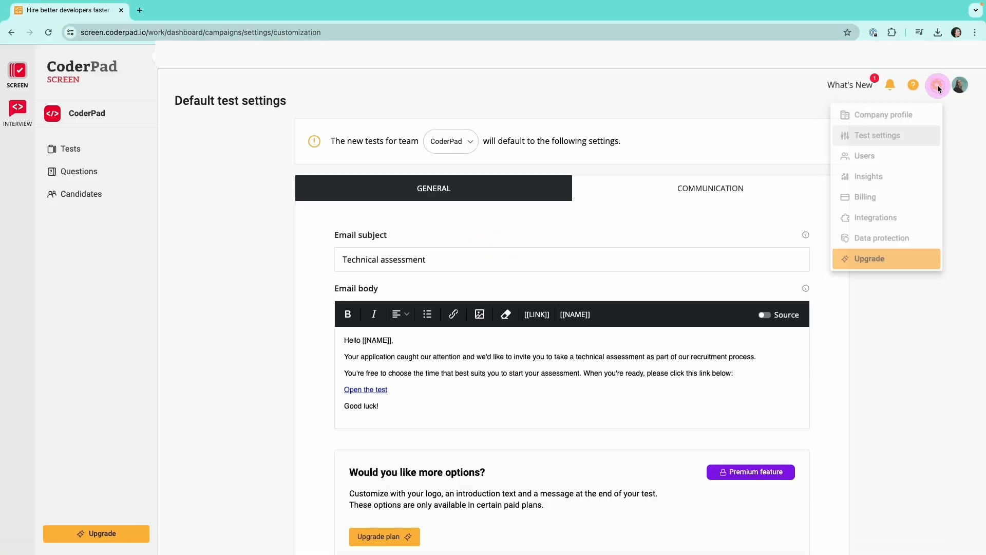
# Open the Insights page and examine the usage reporting, member usage, pad state, question and language statistics
pyautogui.click(889, 180)
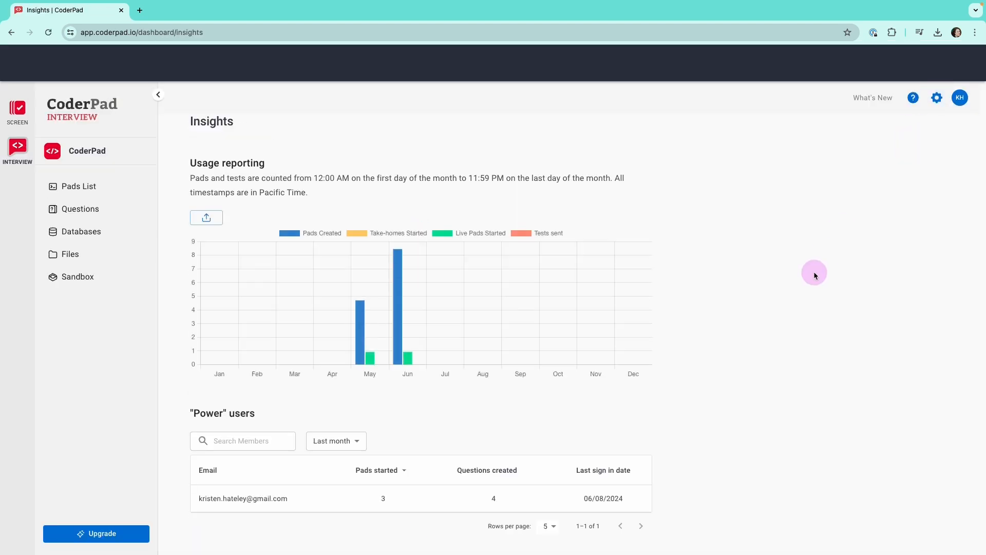
pyautogui.scroll(-3, 740, 380)
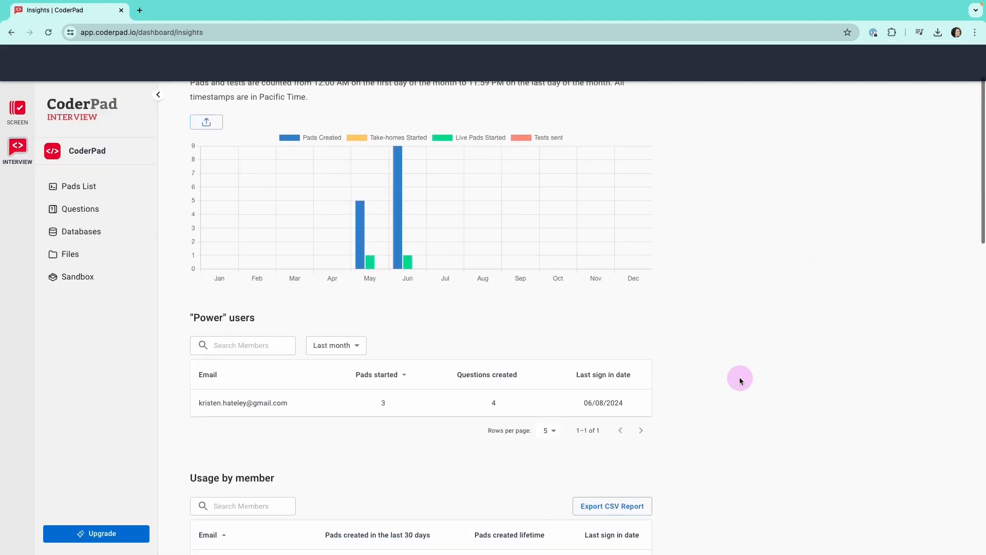
pyautogui.scroll(-5, 740, 381)
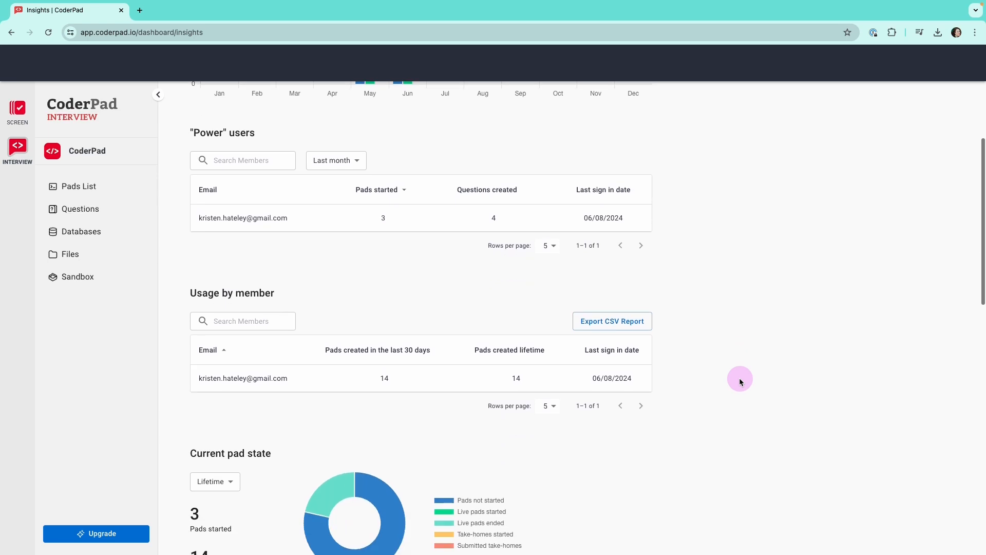
pyautogui.scroll(-10, 740, 381)
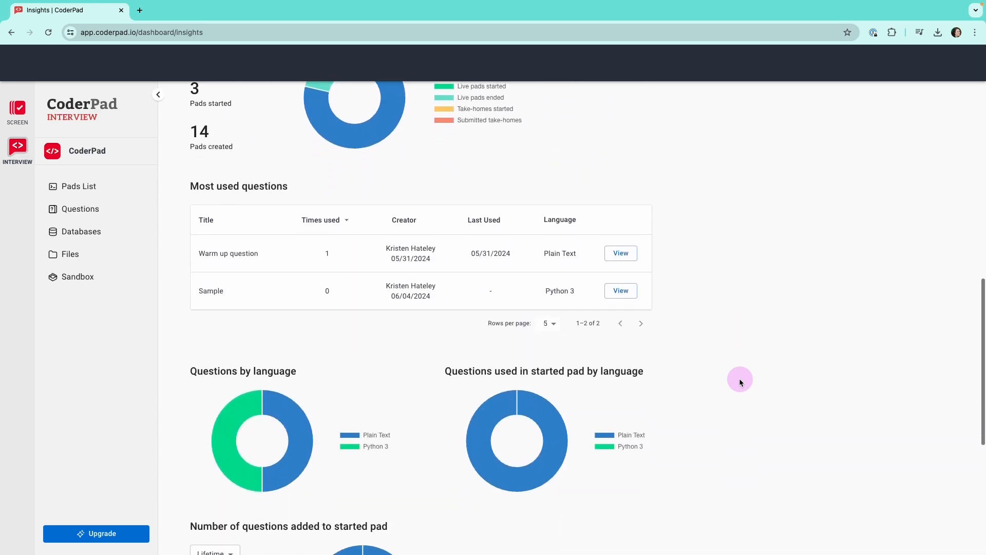
pyautogui.scroll(-8, 740, 382)
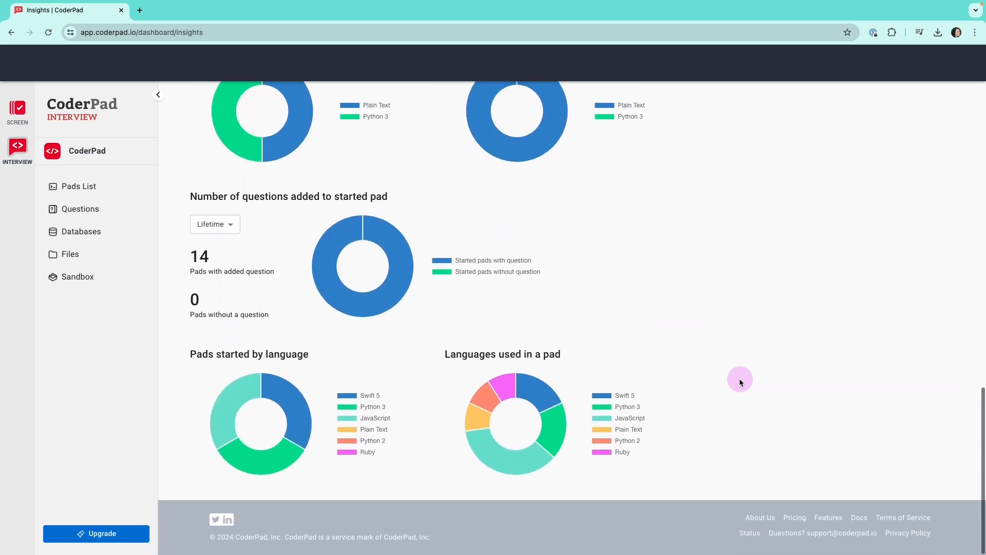
pyautogui.scroll(3, 740, 381)
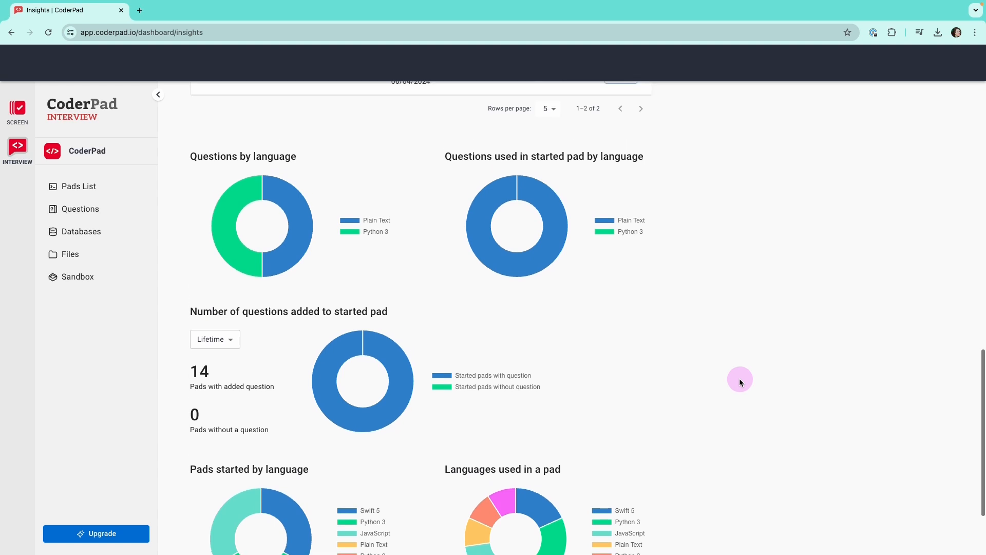
pyautogui.scroll(10, 740, 381)
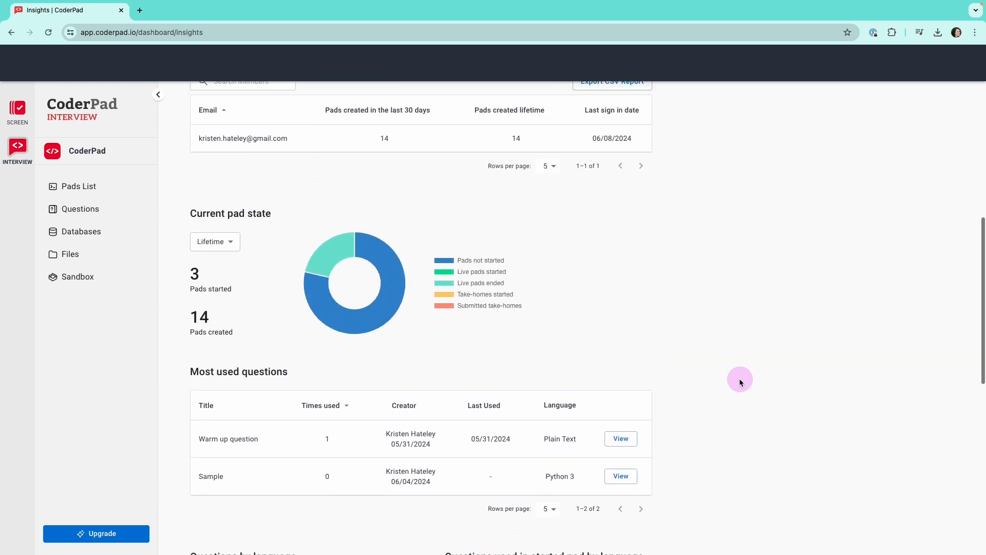
pyautogui.scroll(13, 741, 381)
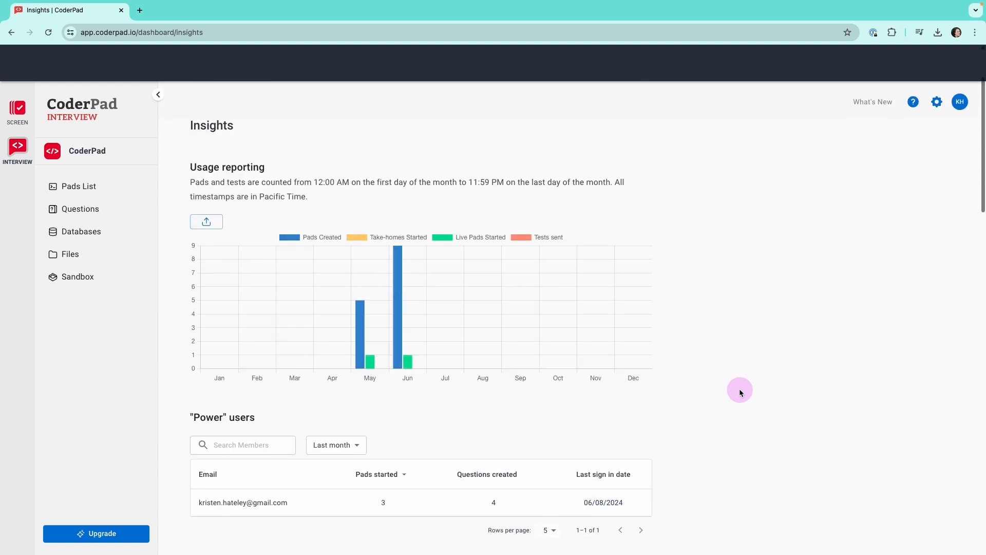
# Open the Billing page to view the plan, payment information and payment history
pyautogui.click(938, 100)
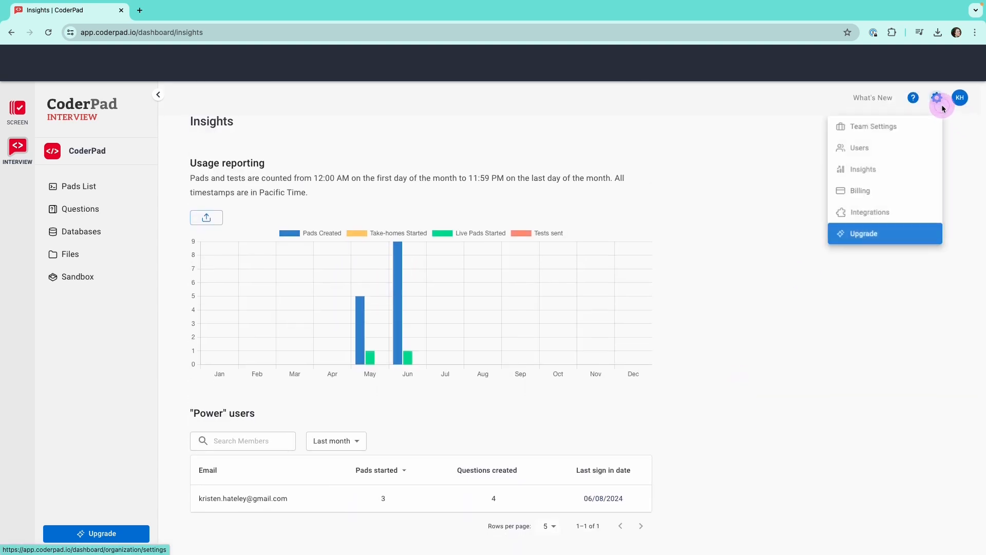
pyautogui.click(872, 192)
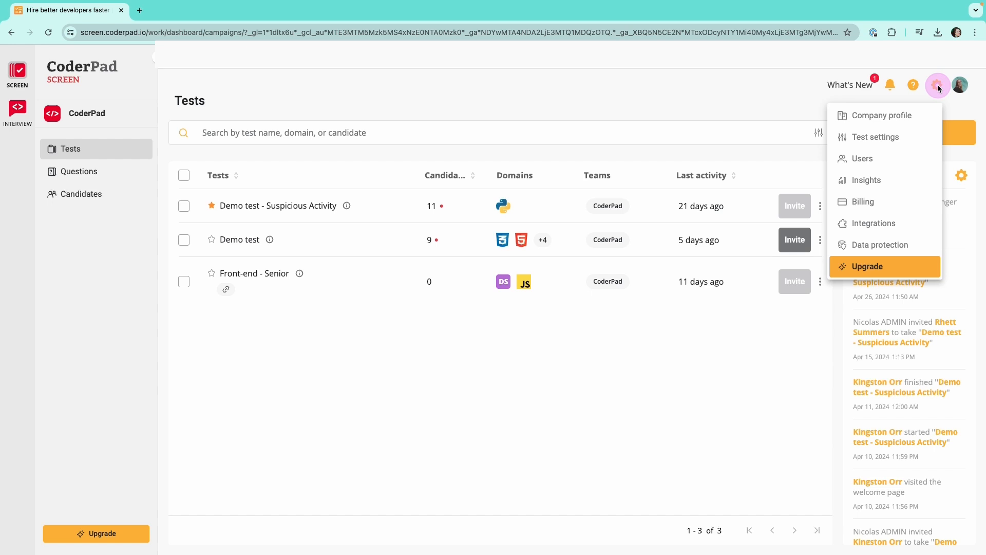
# Open the Screen Integrations settings and consult the FAQ on supported ATS integrations before returning to the dashboard
pyautogui.click(938, 86)
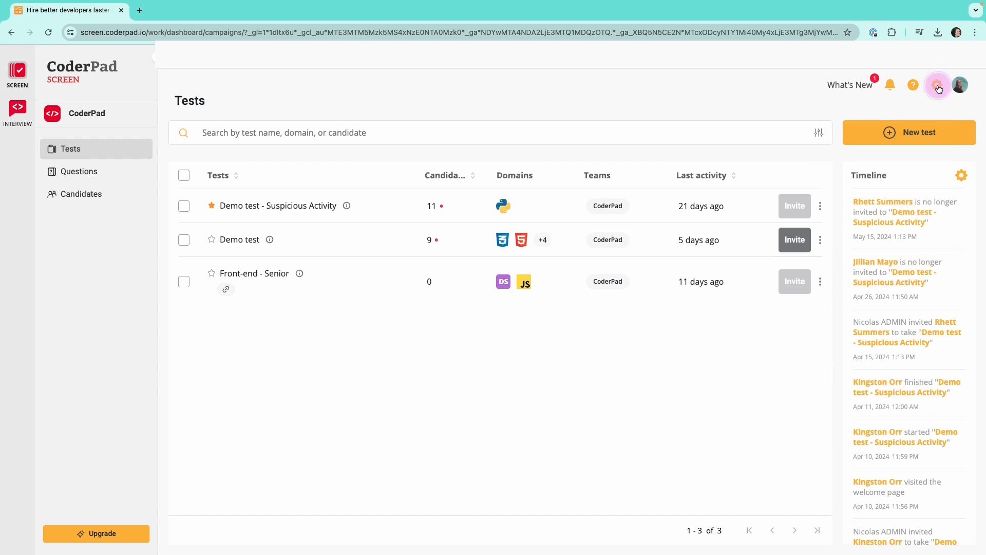
pyautogui.click(938, 87)
pyautogui.click(890, 222)
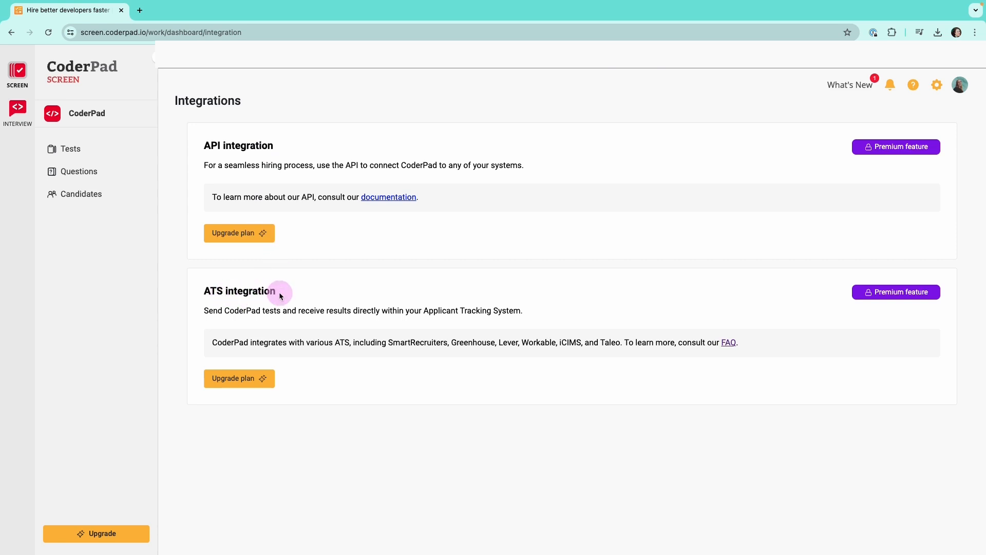
pyautogui.click(729, 344)
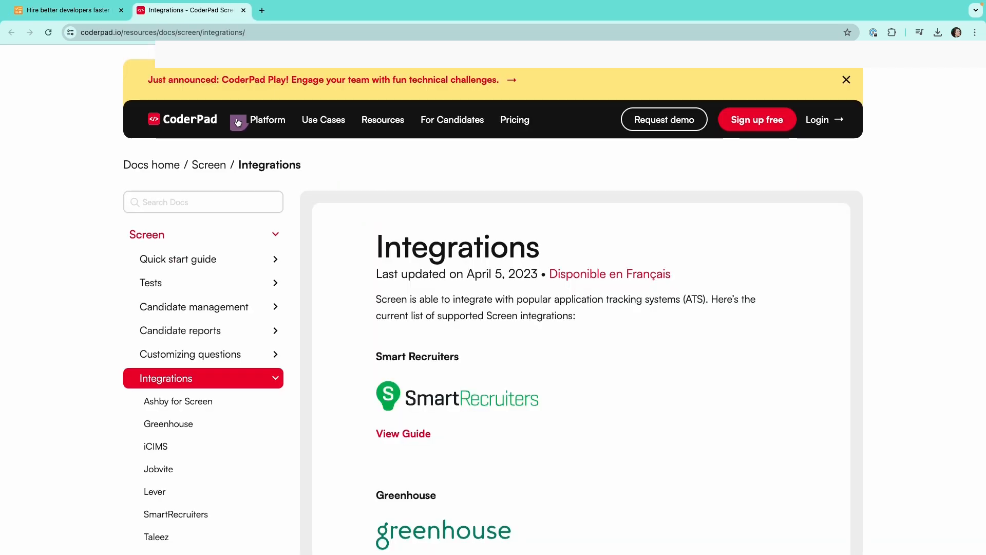
pyautogui.click(98, 10)
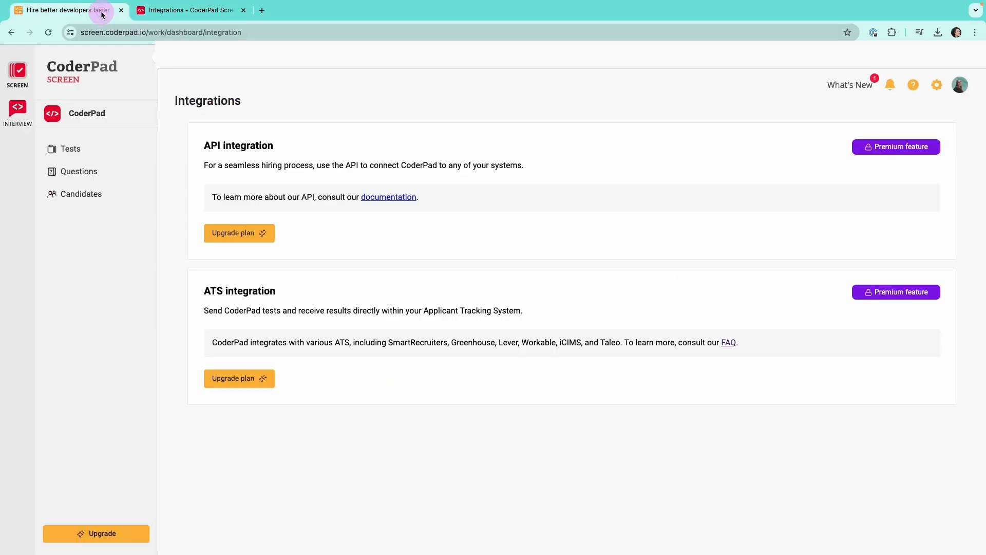
# Open the data protection settings and examine the legal documents, data retention, candidate privacy policy, data access and account deletion sections
pyautogui.click(942, 91)
pyautogui.click(890, 243)
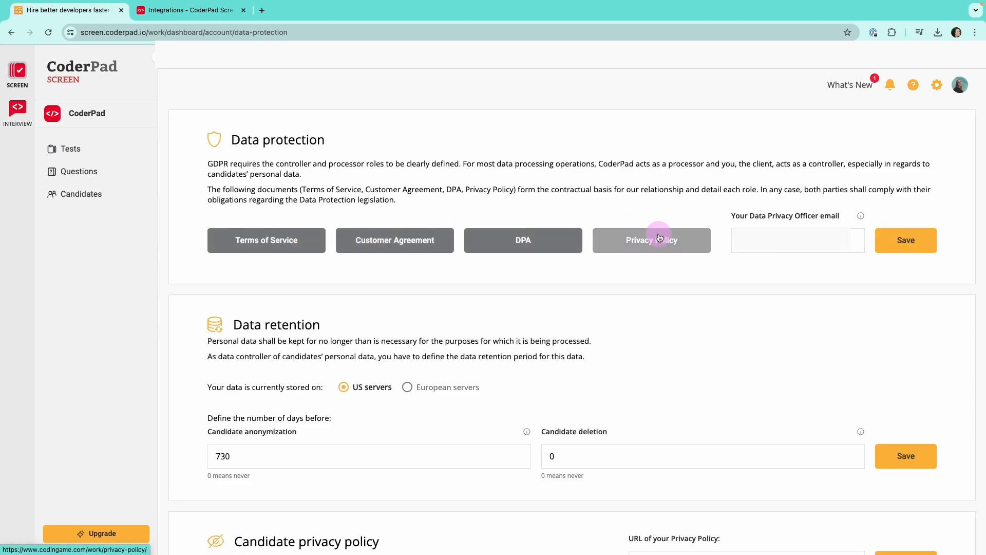
pyautogui.scroll(-2, 668, 239)
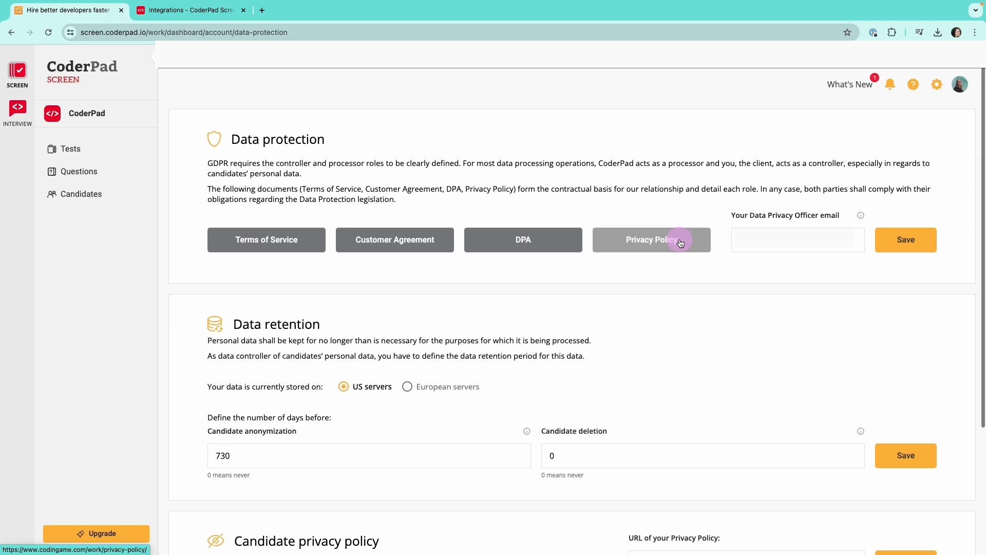
pyautogui.scroll(-1, 679, 242)
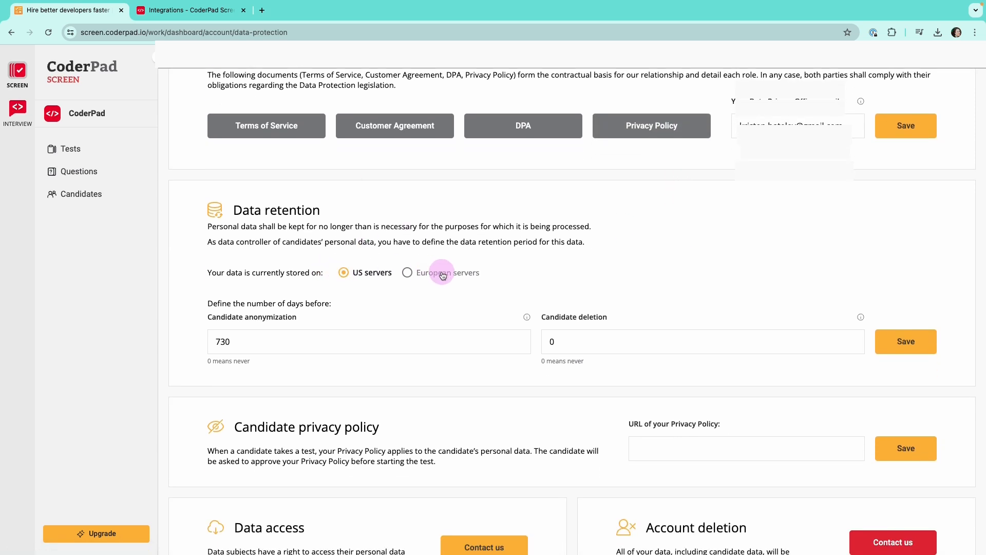
pyautogui.moveTo(445, 276)
pyautogui.scroll(-2, 444, 280)
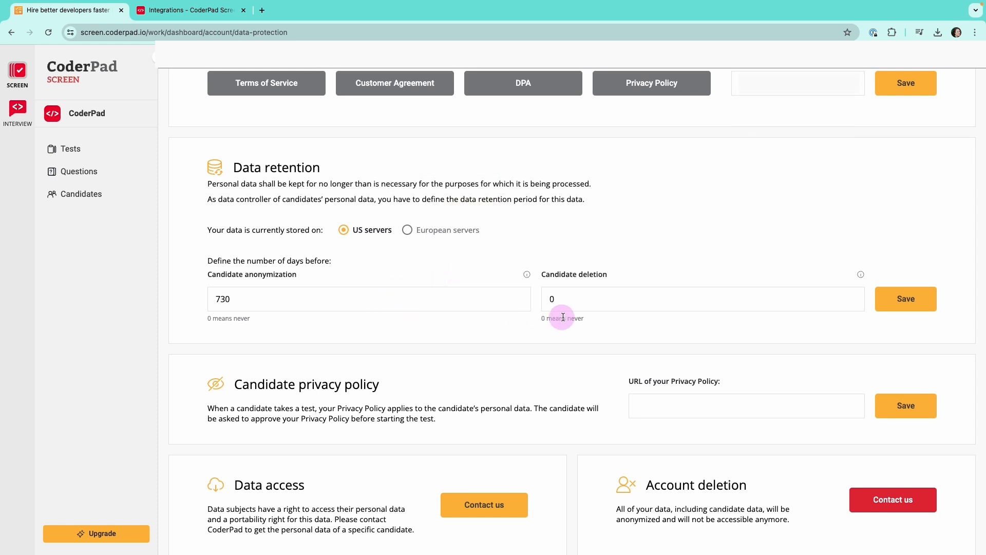
pyautogui.scroll(-1, 615, 296)
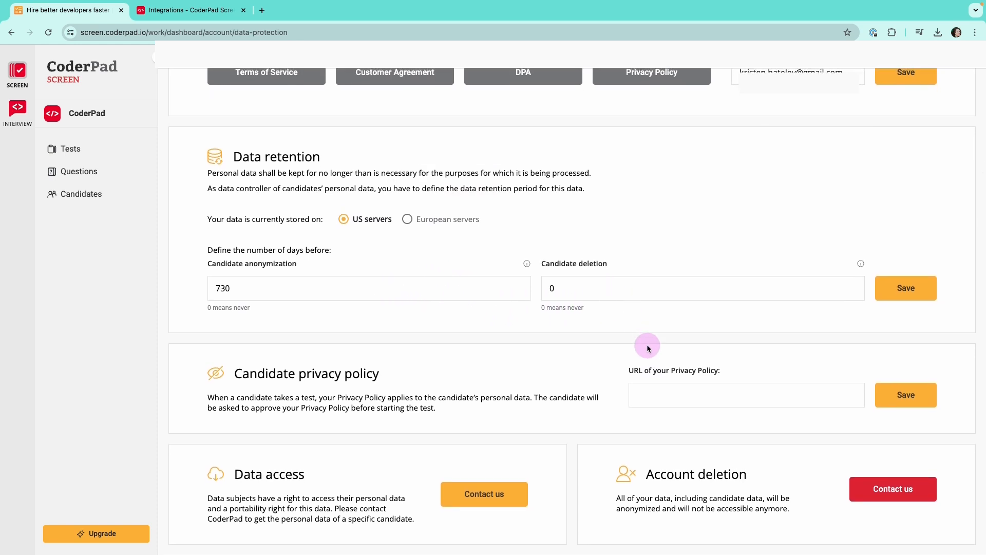